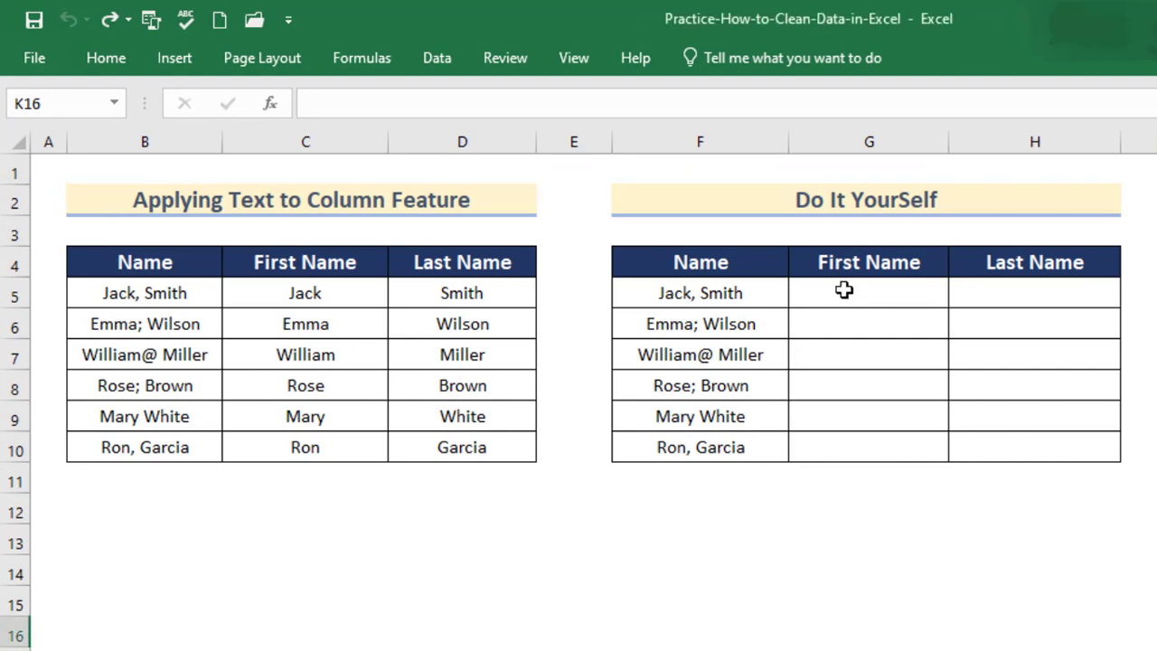
Fill the First Name column by entering Jack and Emma and accepting the Flash Fill suggestions.
{"action": "left_click", "coordinate": [843, 289]}
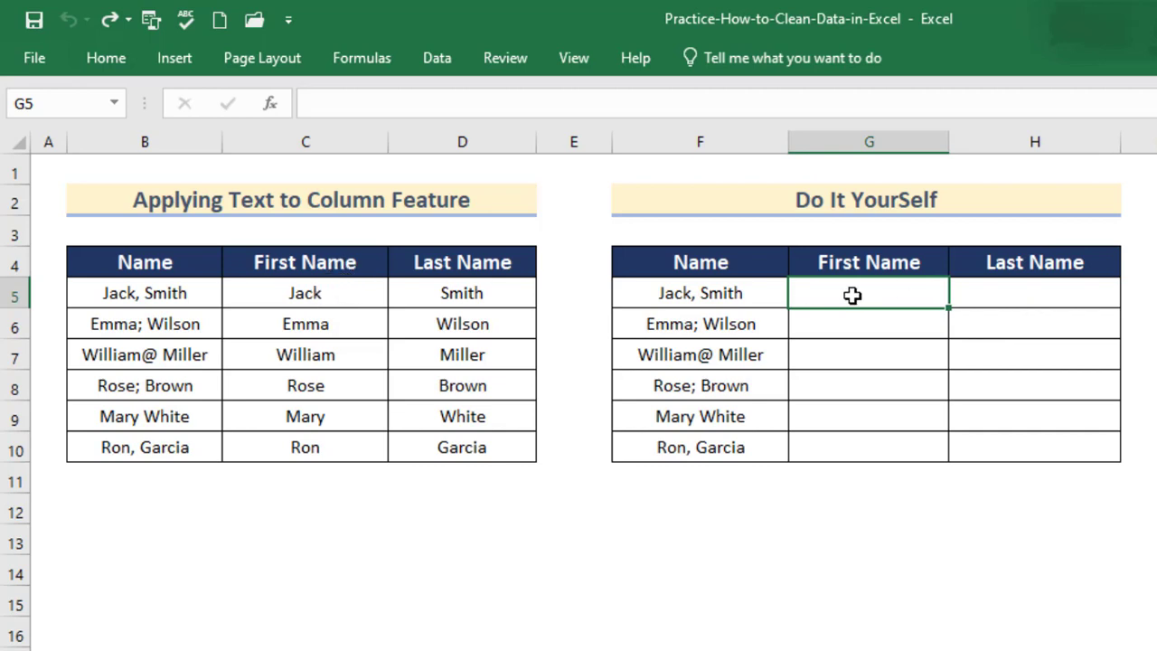
{"action": "type", "text": "J"}
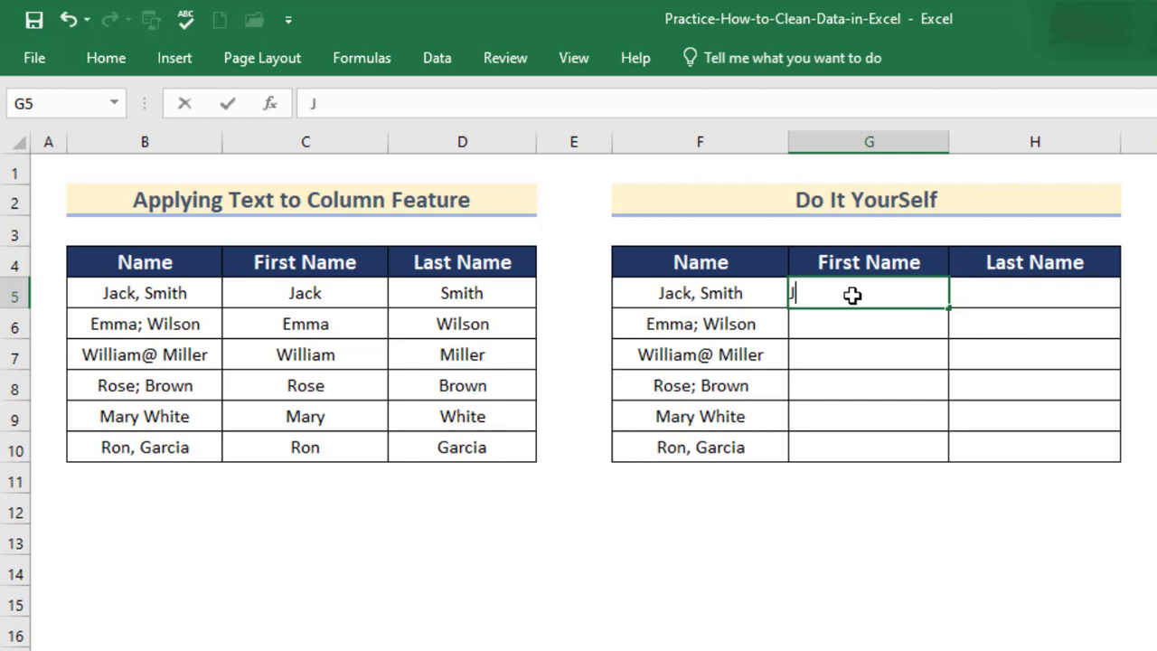
{"action": "type", "text": "ack"}
{"action": "key", "text": "Return"}
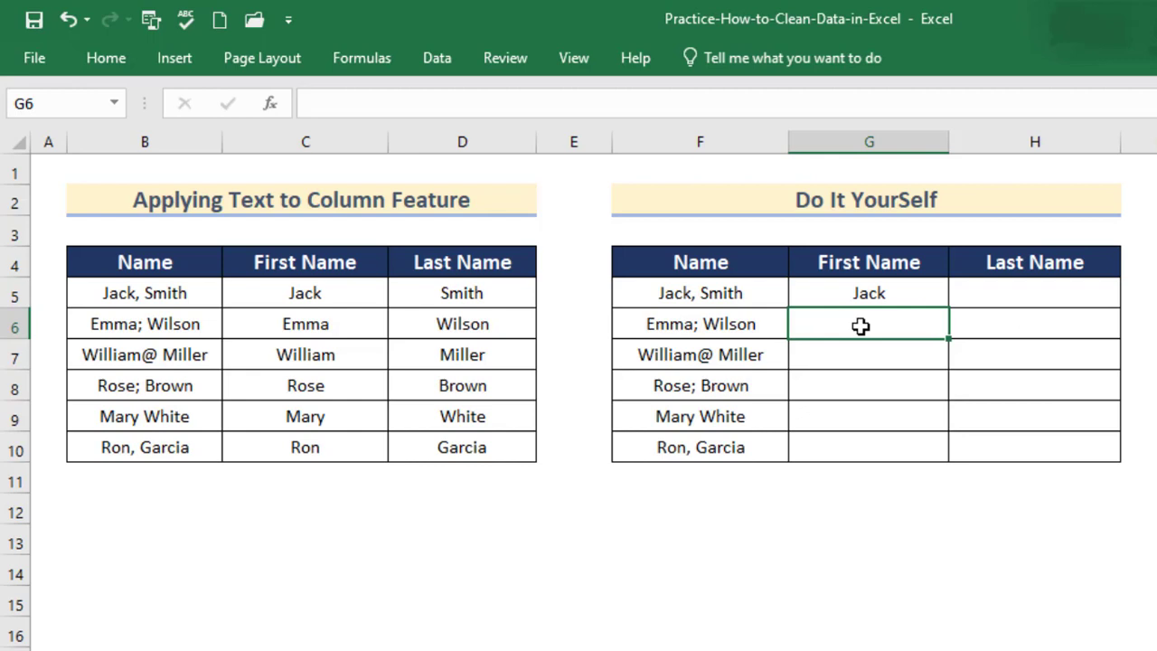
{"action": "type", "text": "Emma"}
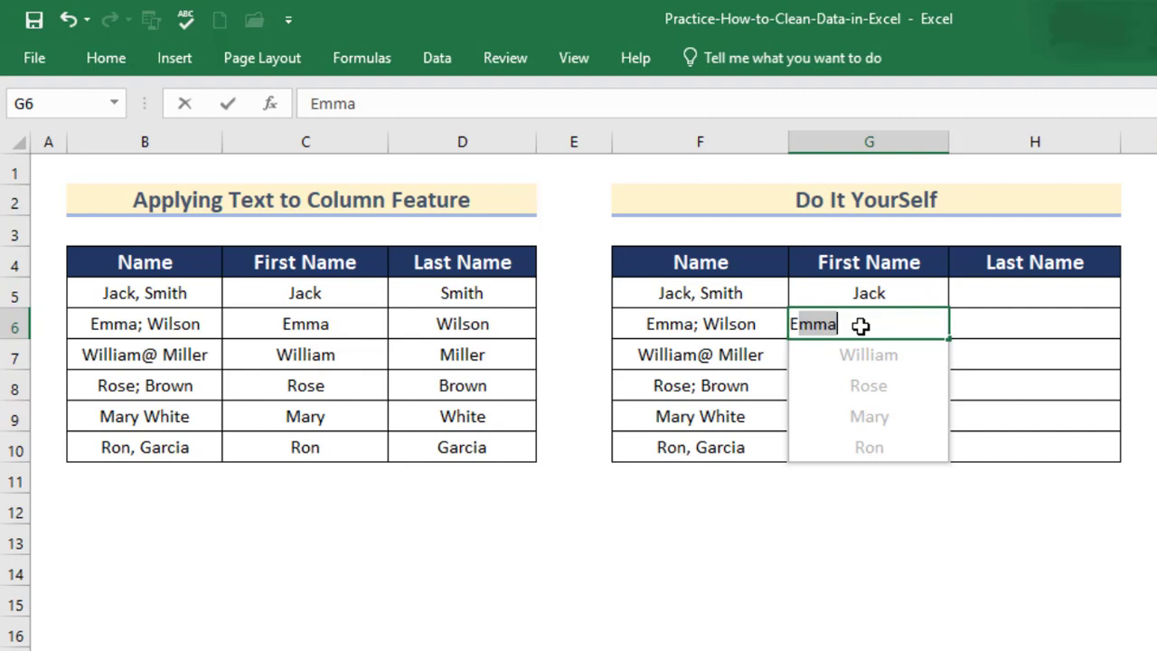
{"action": "key", "text": "Return"}
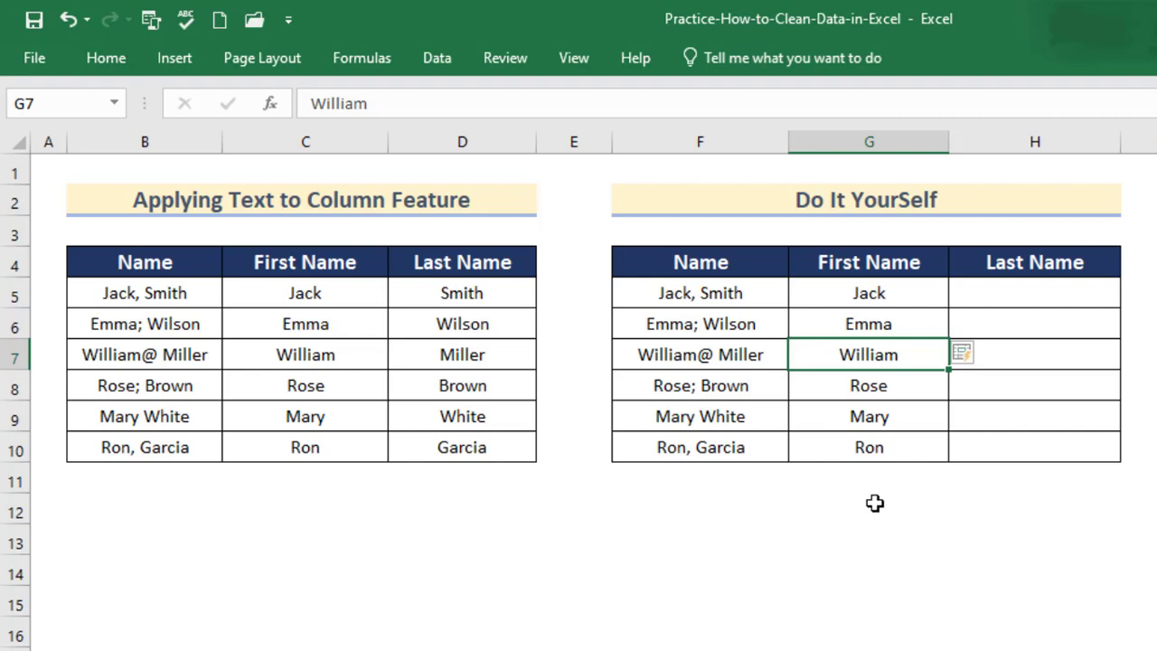
Fill the Last Name column by entering Smith and Wilson and accepting the Flash Fill suggestions.
{"action": "left_click", "coordinate": [1021, 296]}
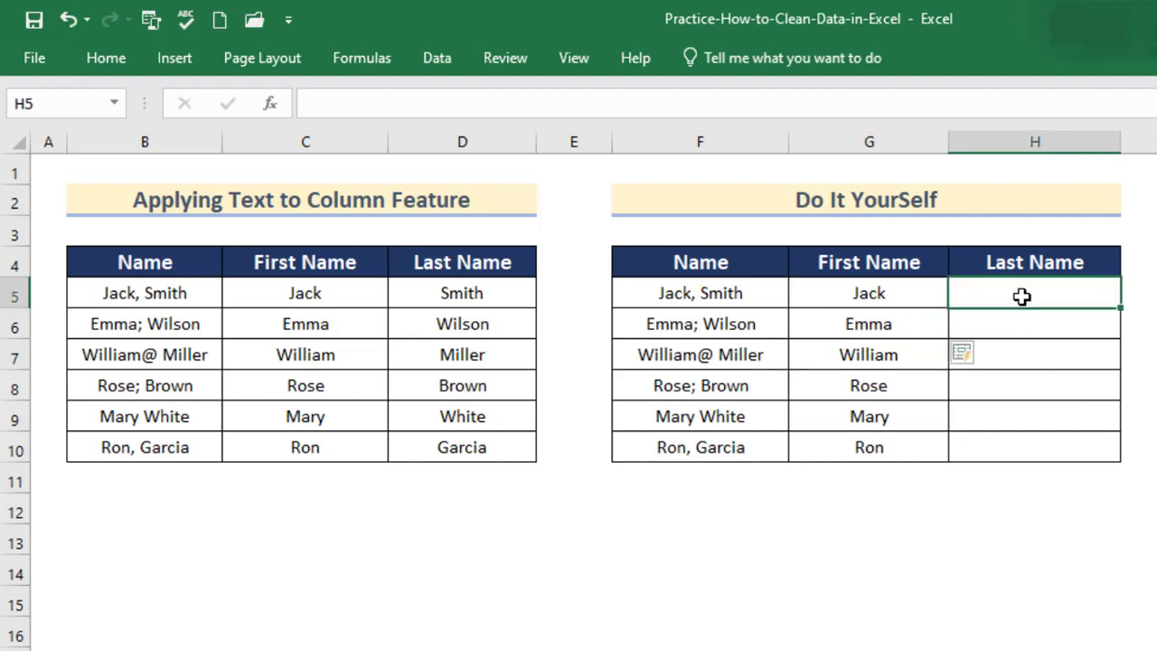
{"action": "type", "text": "Smith"}
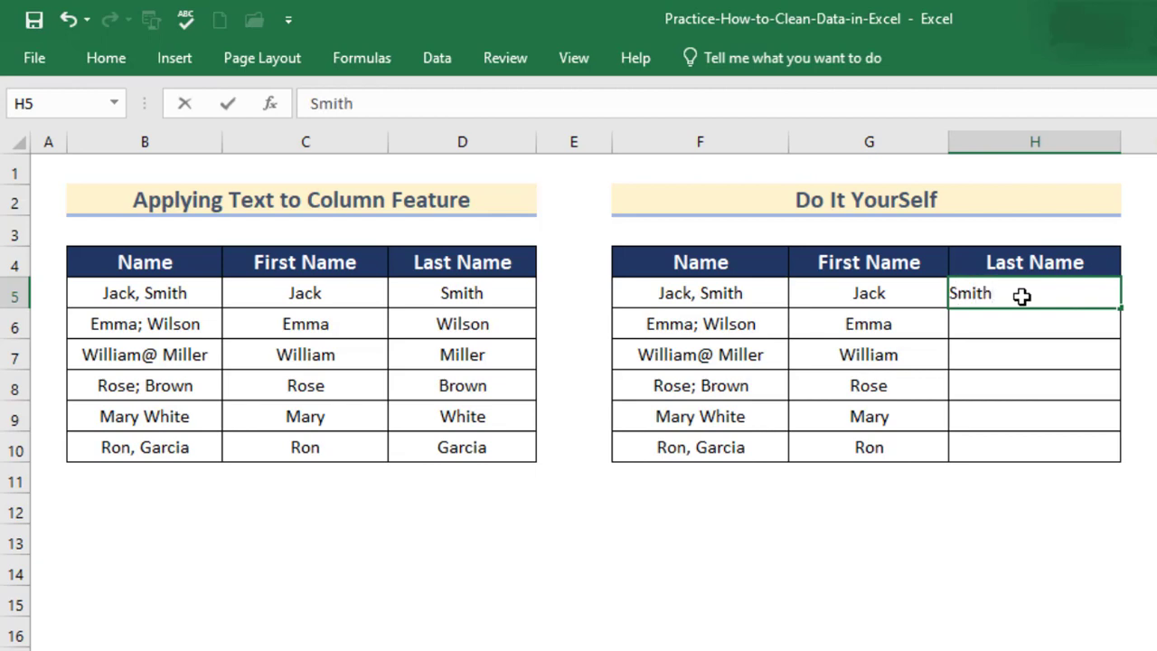
{"action": "key", "text": "Return"}
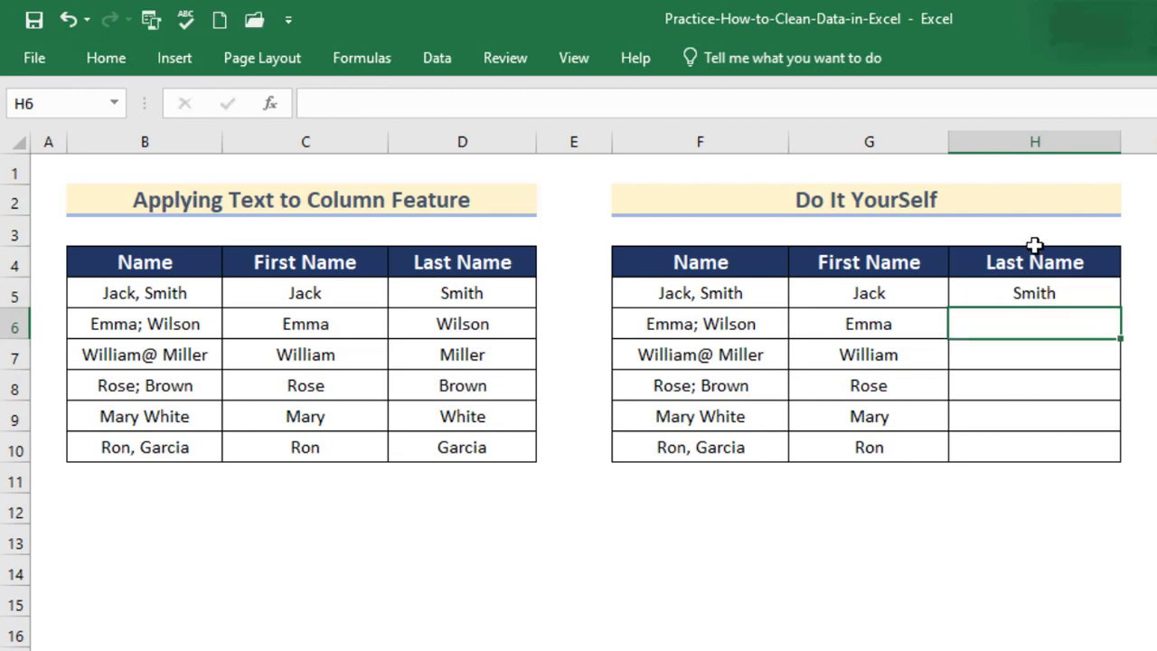
{"action": "type", "text": "Wilson"}
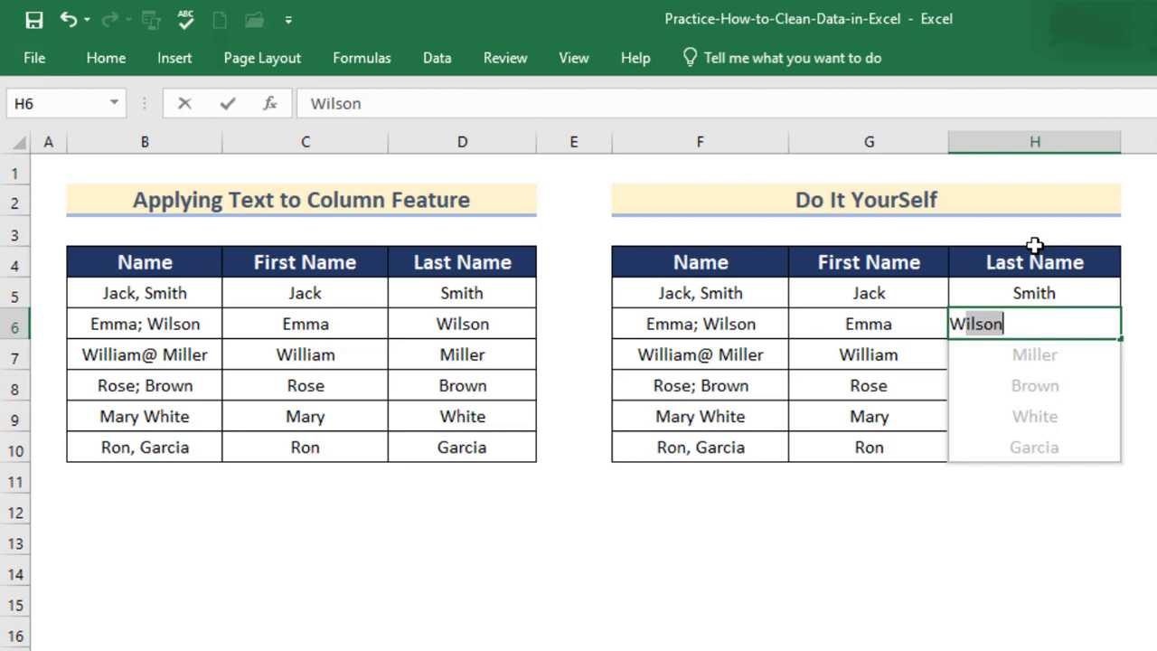
{"action": "key", "text": "ctrl+Return"}
{"action": "key", "text": "Return"}
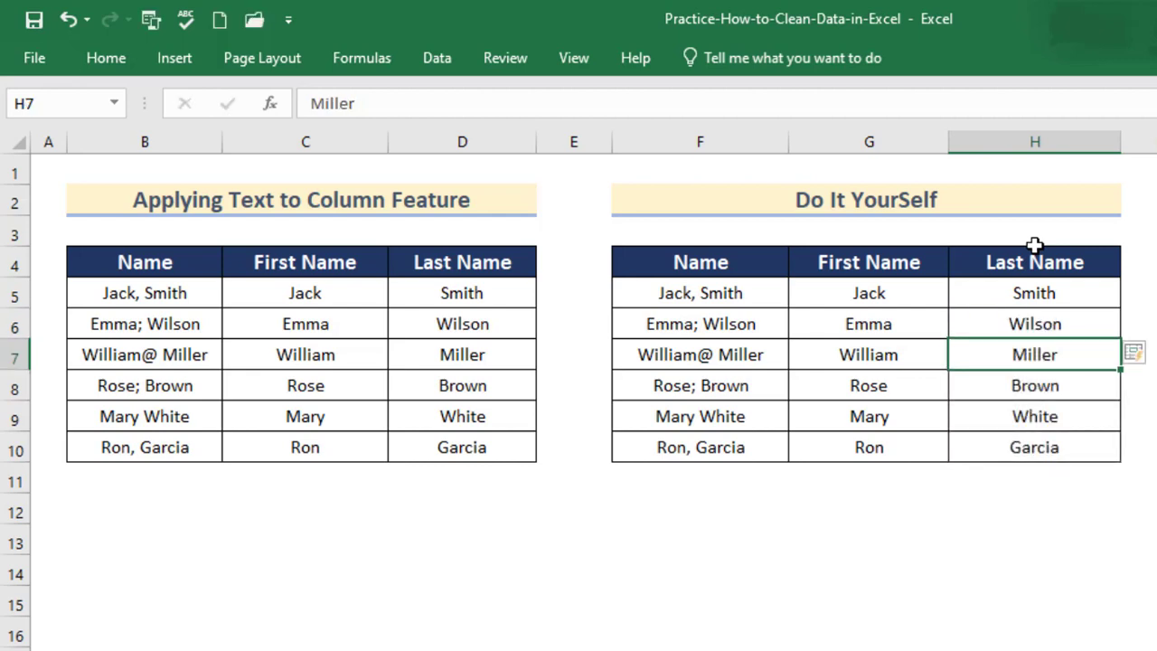
{"action": "left_click", "coordinate": [1156, 355]}
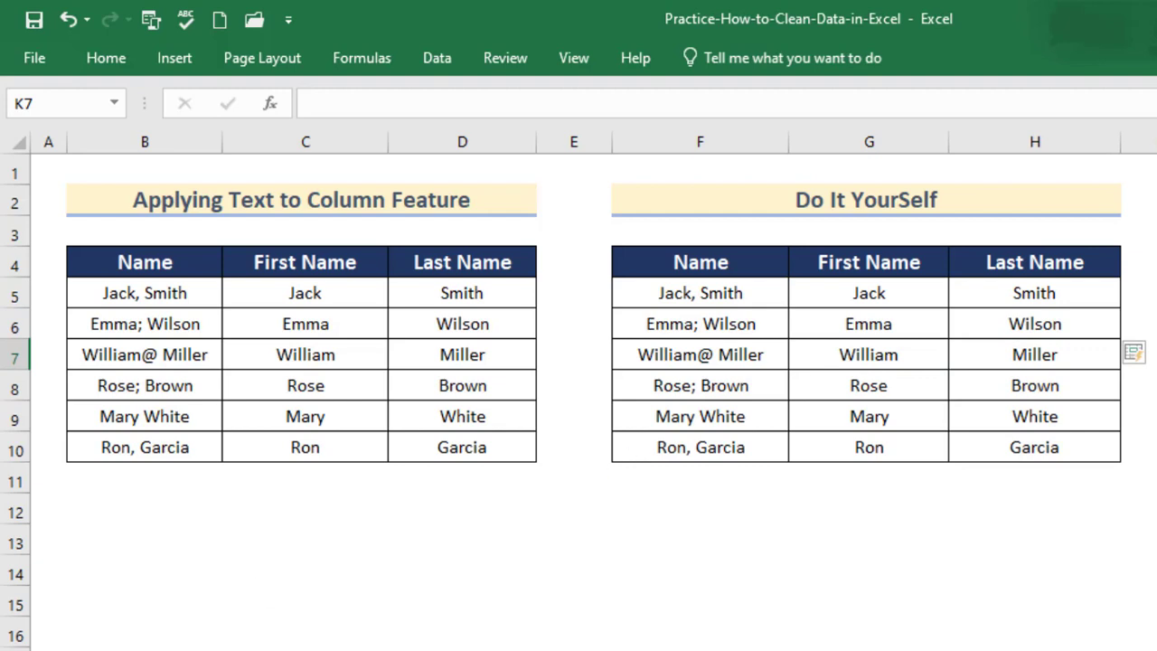
On the next sheet, format the Do It Yourself Date of Birth cells as Short Date.
{"action": "key", "text": "ctrl+Page_Down"}
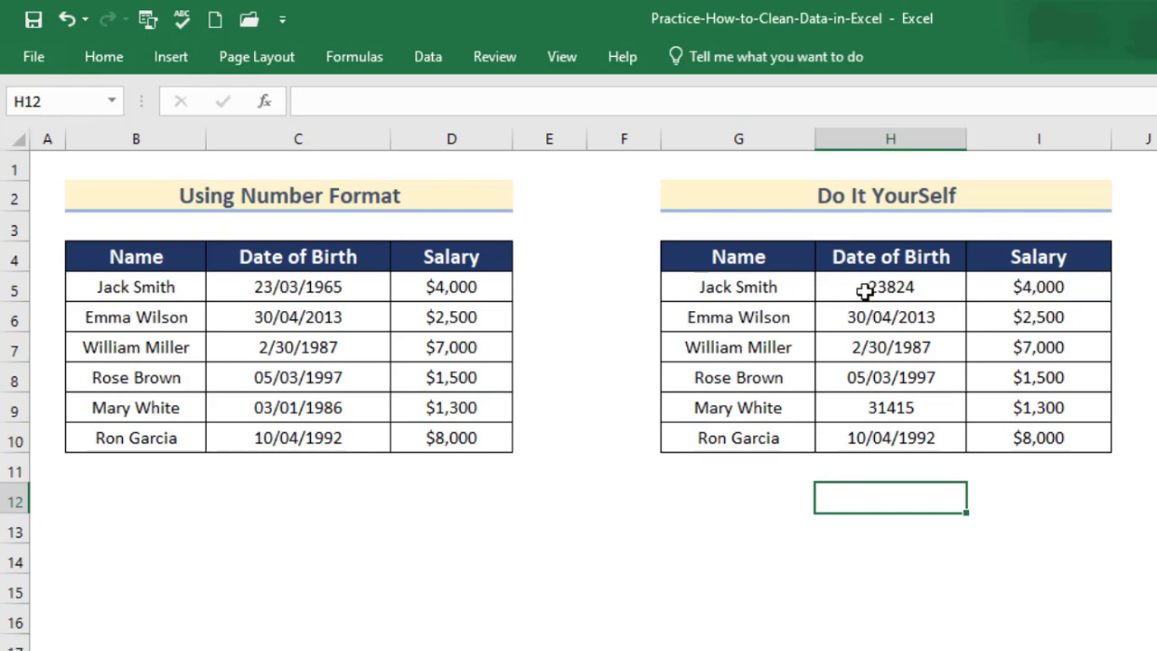
{"action": "left_click_drag", "start_coordinate": [863, 287], "coordinate": [870, 434]}
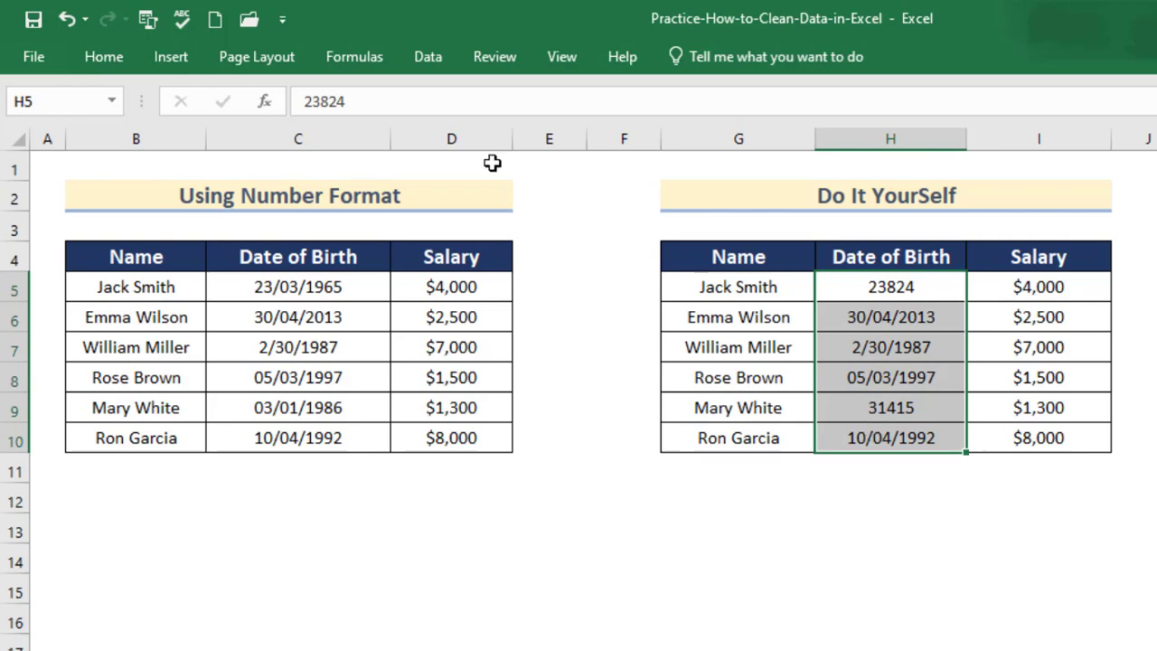
{"action": "left_click", "coordinate": [104, 58]}
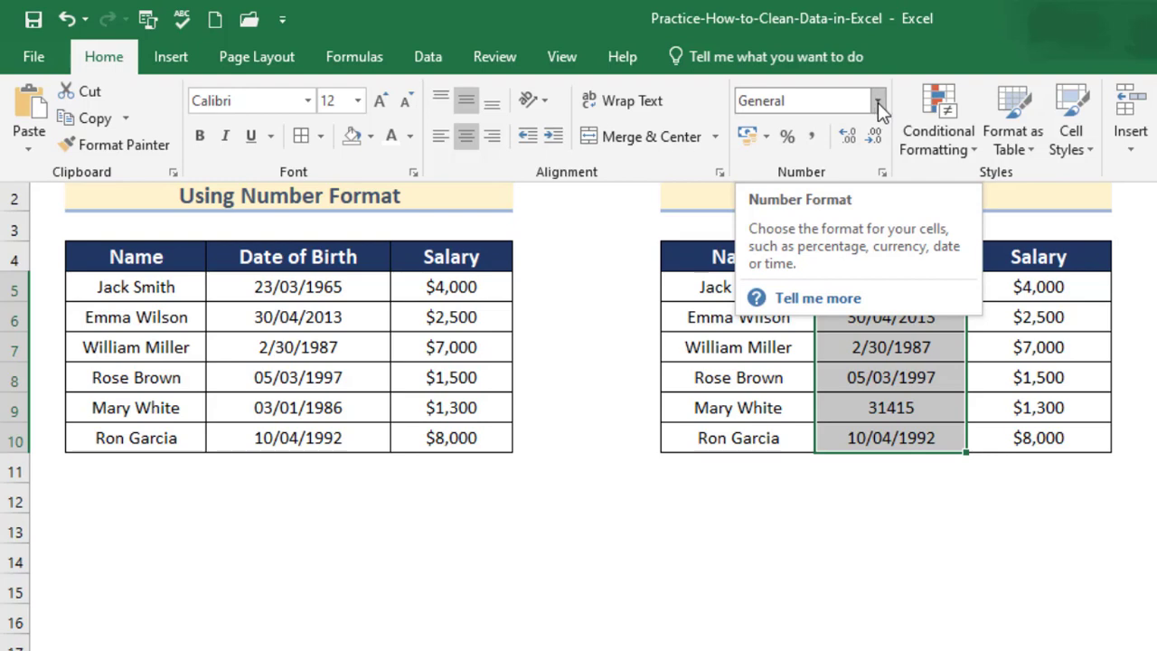
{"action": "left_click", "coordinate": [878, 102]}
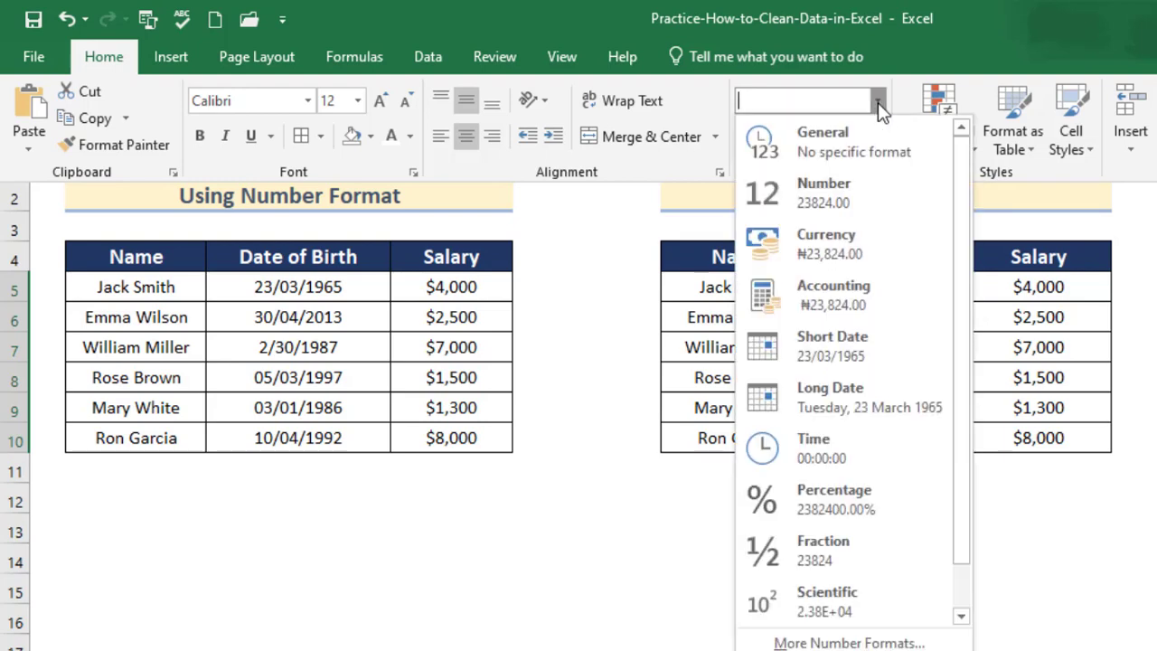
{"action": "left_click", "coordinate": [824, 362]}
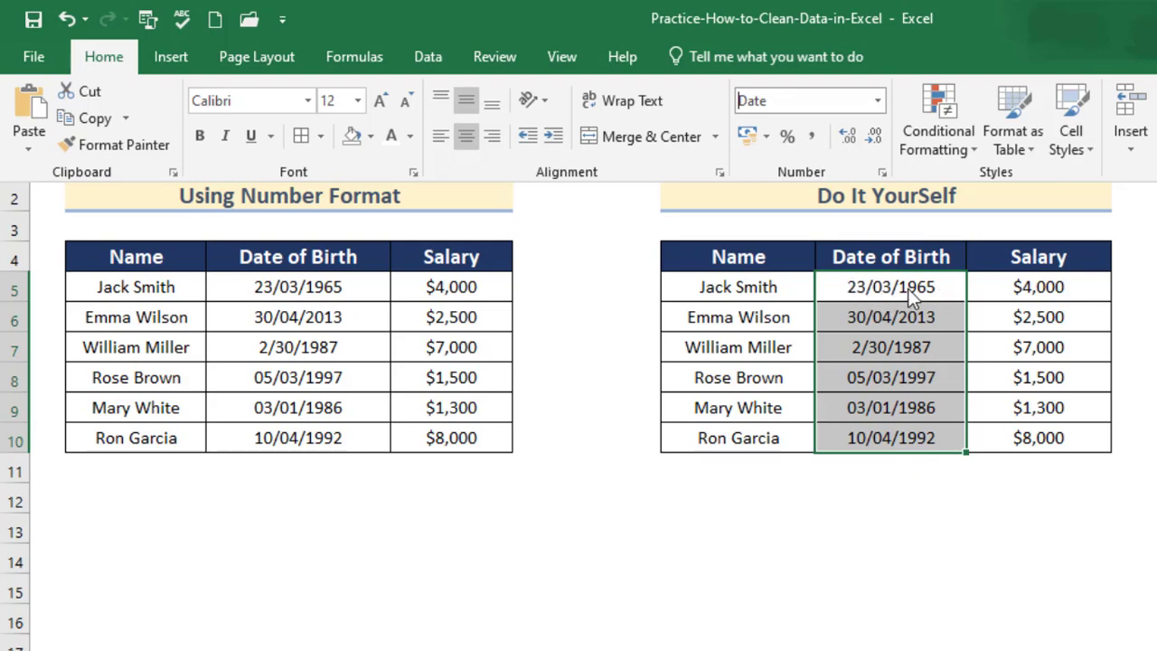
{"action": "left_click", "coordinate": [888, 550]}
{"action": "left_click", "coordinate": [889, 551]}
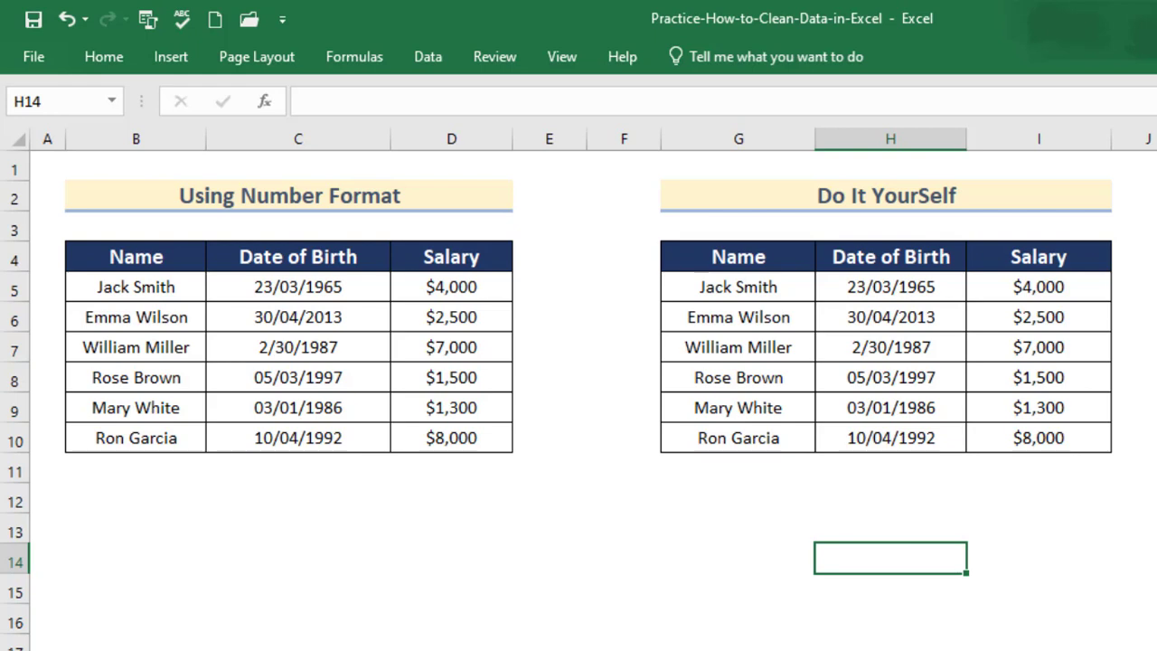
On the next sheet, highlight duplicate values in the Do It Yourself table with Light Red Fill with Dark Red Text.
{"action": "key", "text": "ctrl+Page_Down"}
{"action": "left_click", "coordinate": [428, 600]}
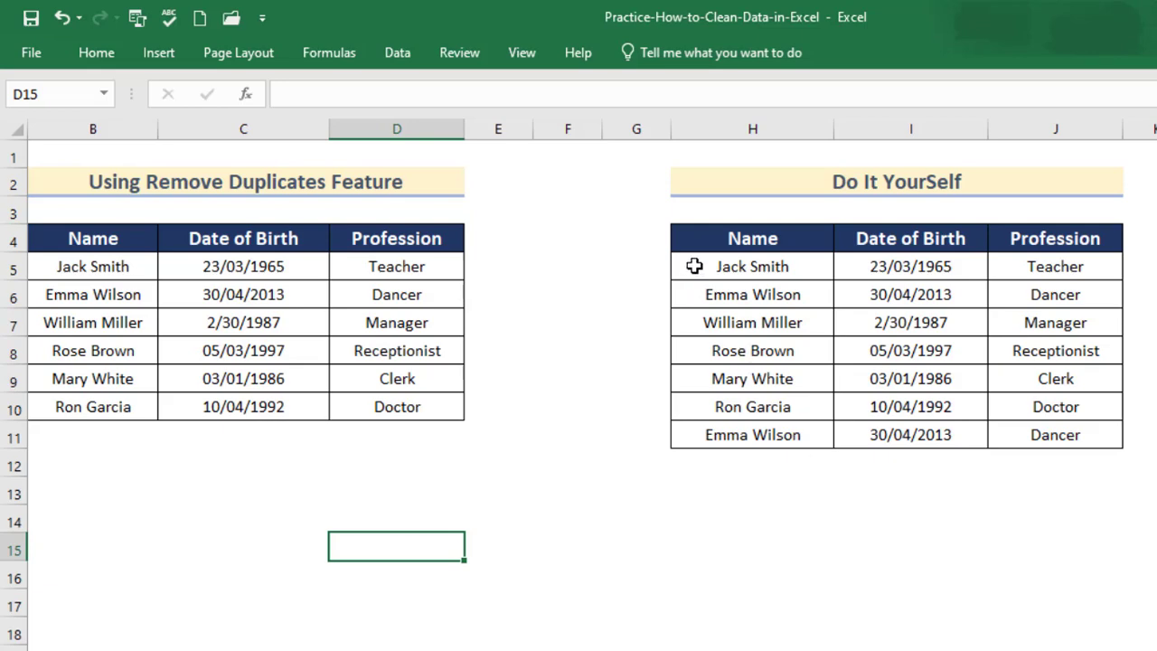
{"action": "left_click_drag", "start_coordinate": [694, 265], "coordinate": [1007, 427]}
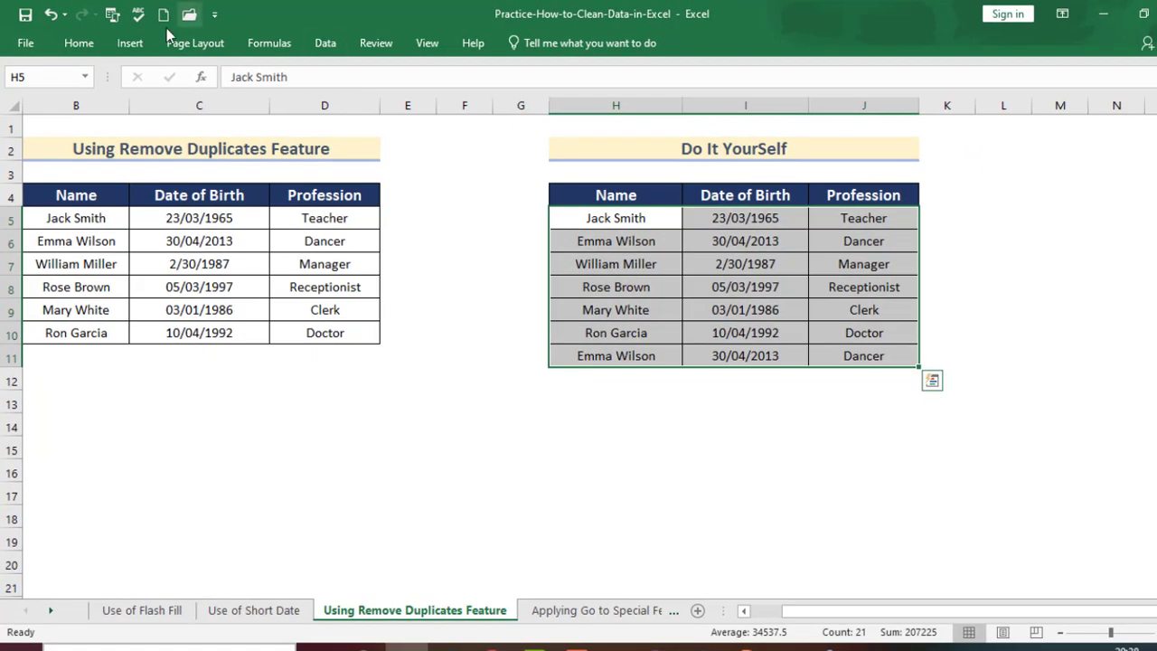
{"action": "left_click", "coordinate": [79, 45]}
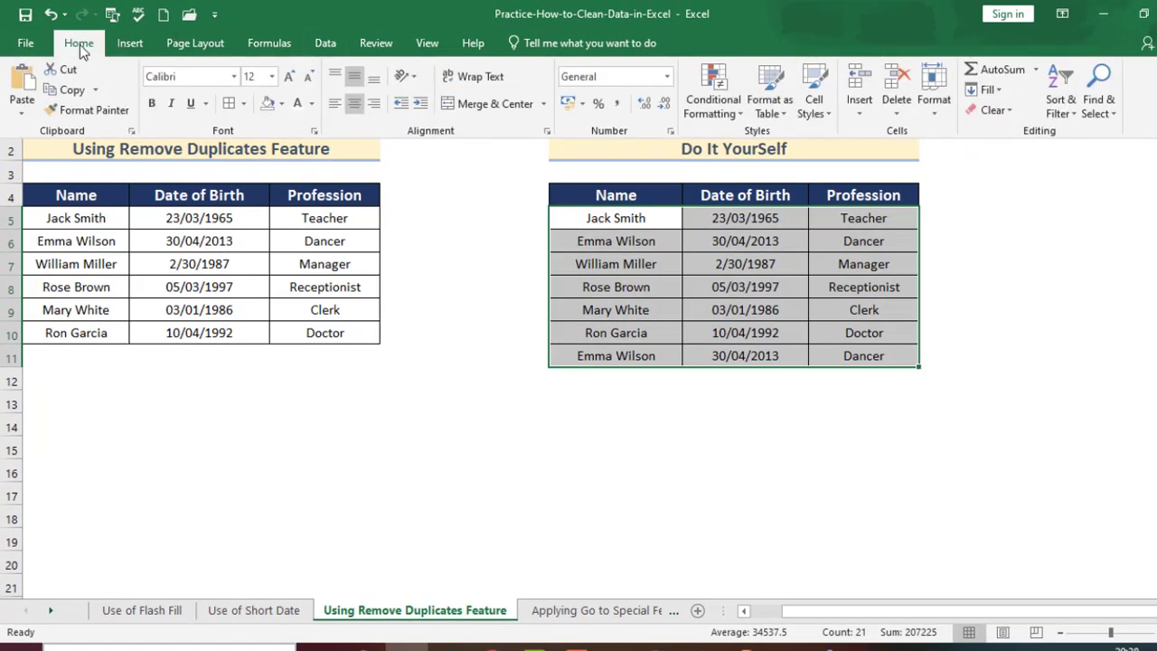
{"action": "left_click", "coordinate": [741, 116]}
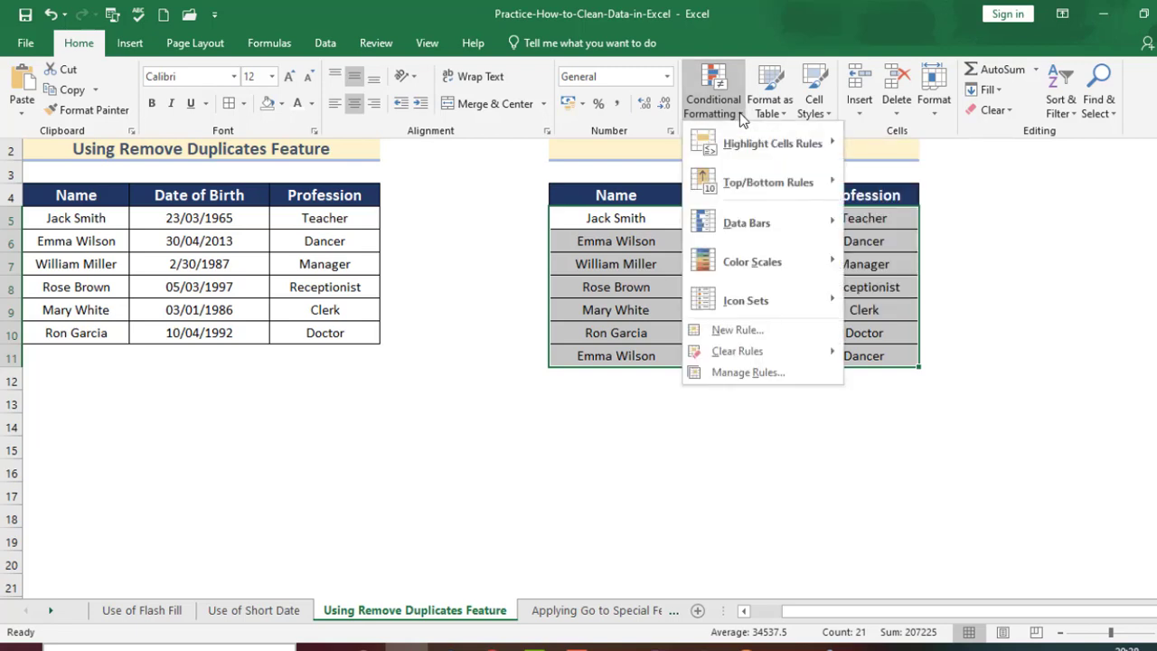
{"action": "mouse_move", "coordinate": [746, 149]}
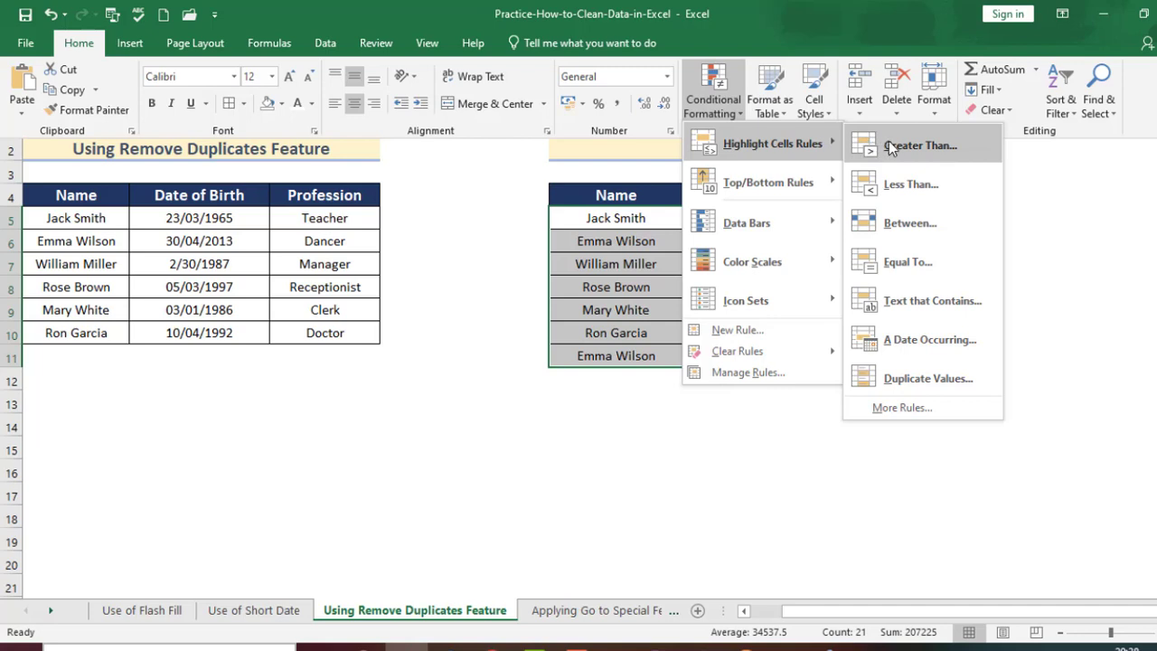
{"action": "left_click", "coordinate": [906, 384]}
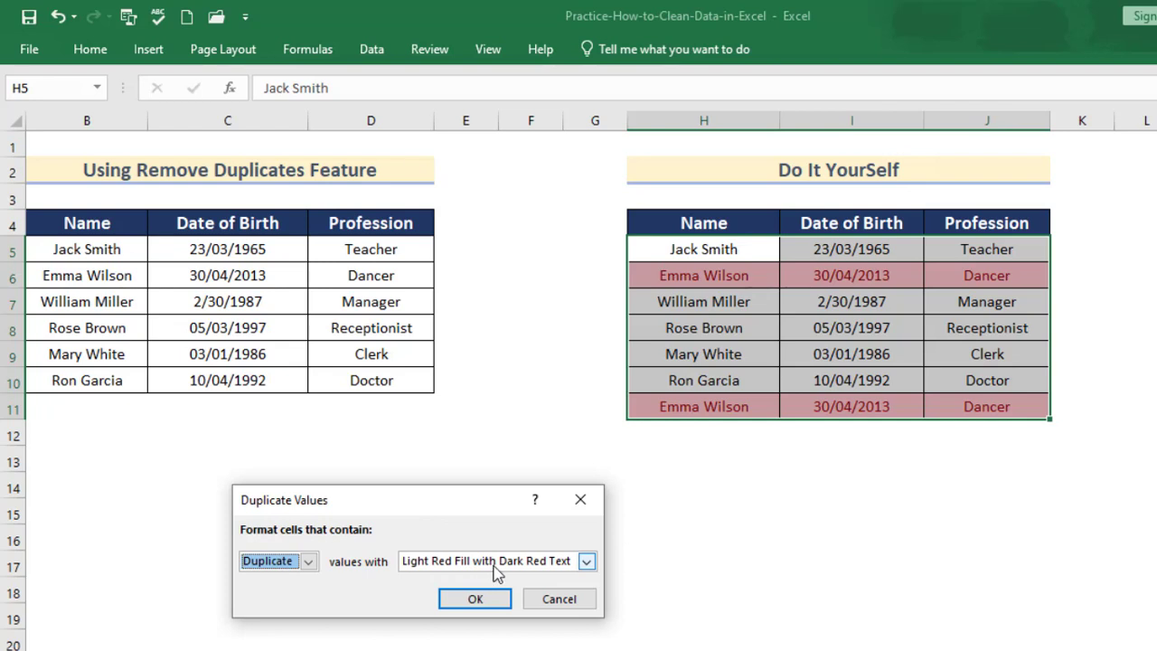
{"action": "left_click", "coordinate": [472, 599]}
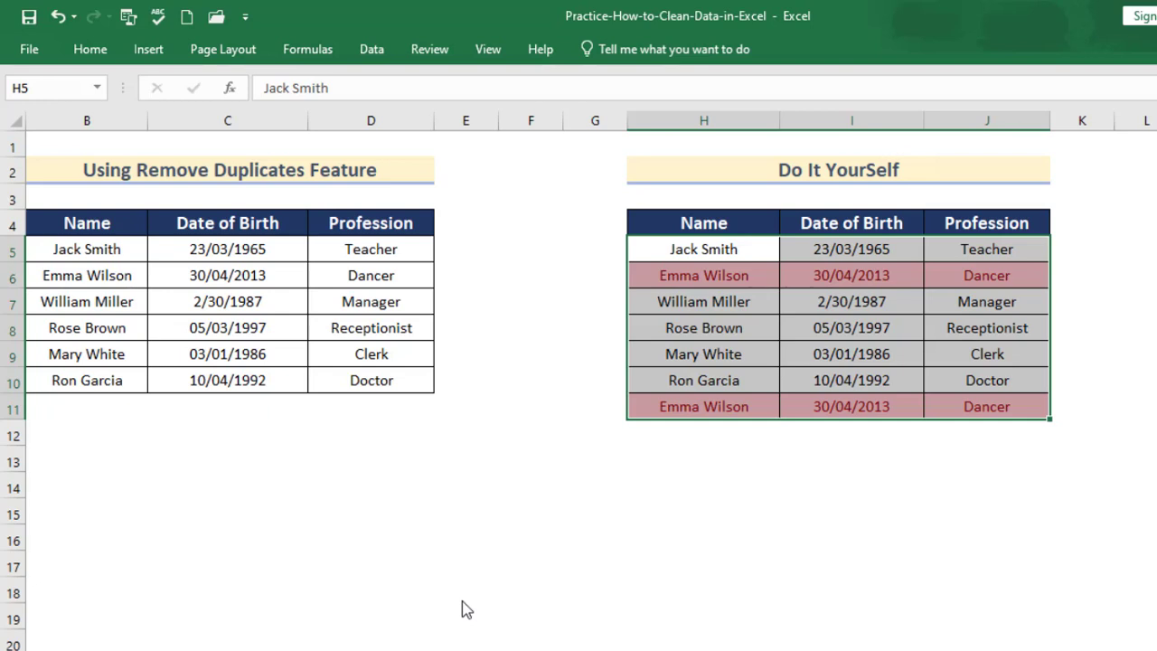
Remove duplicate rows from the selected table, checking all three columns.
{"action": "left_click", "coordinate": [380, 54]}
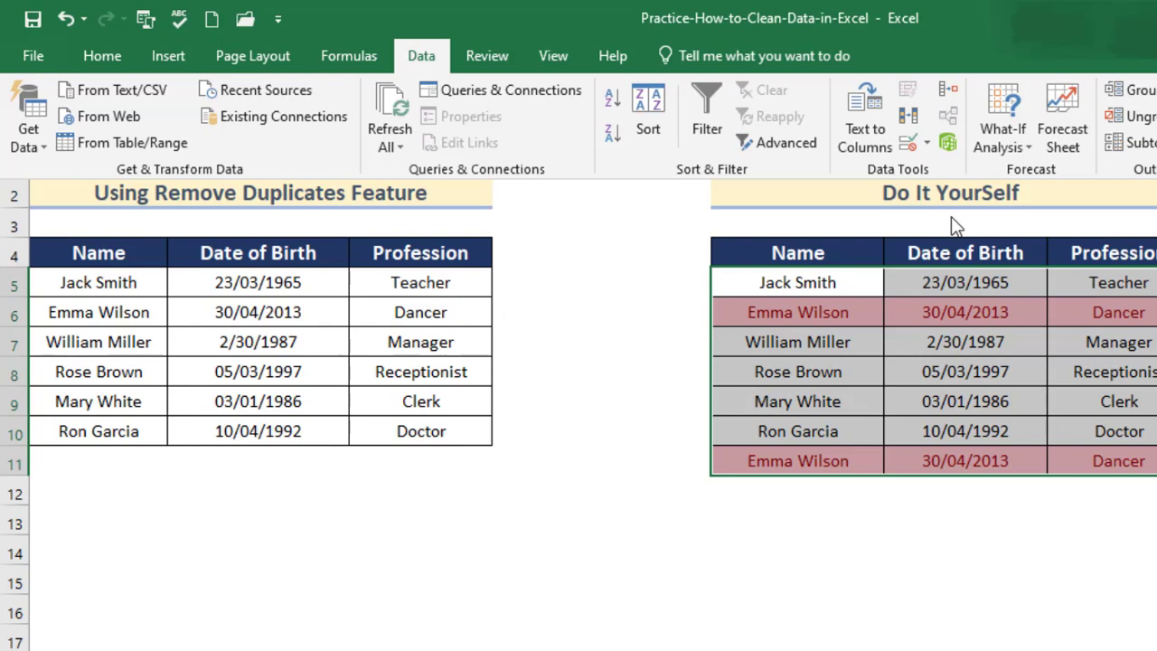
{"action": "left_click", "coordinate": [911, 117]}
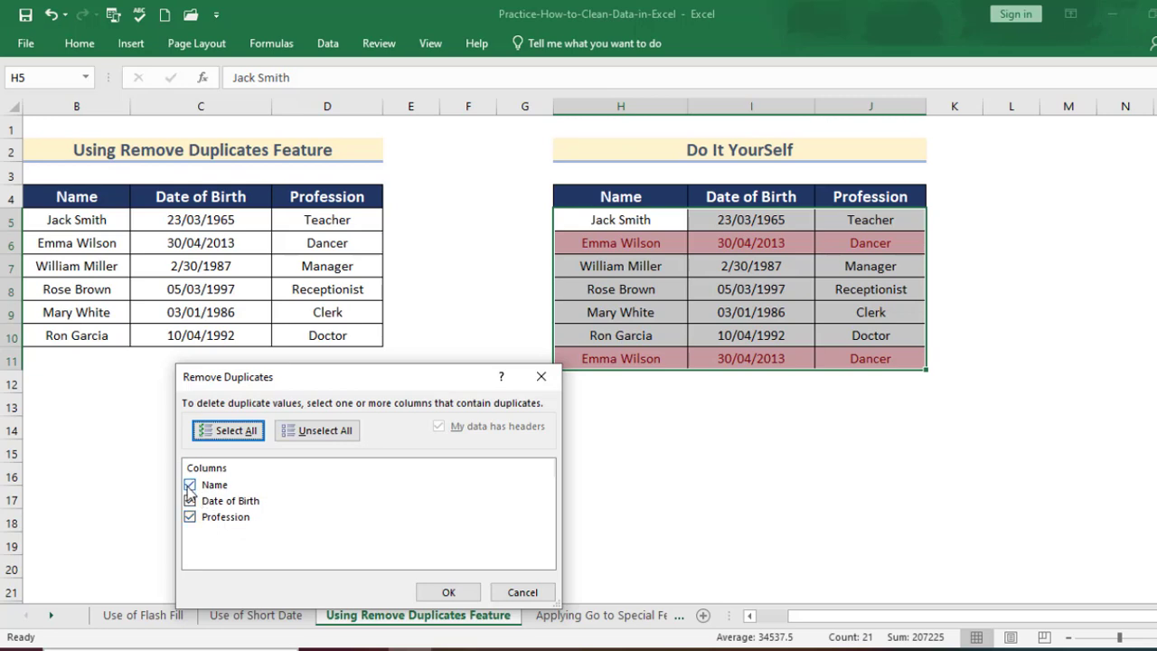
{"action": "left_click", "coordinate": [454, 598]}
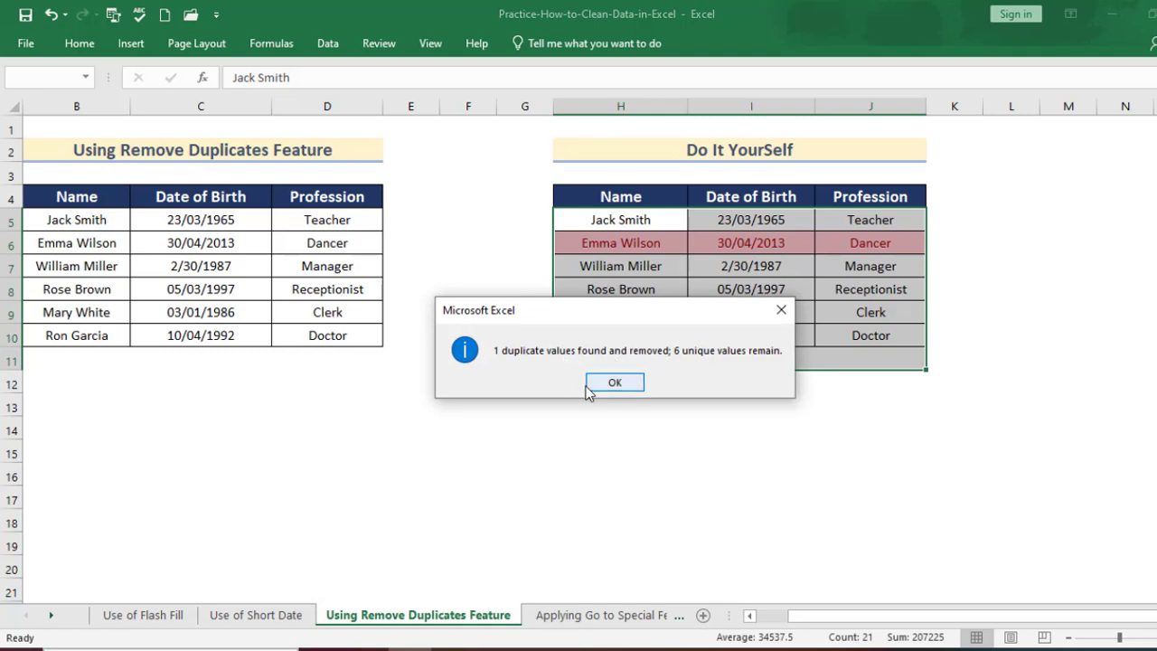
{"action": "left_click", "coordinate": [614, 384]}
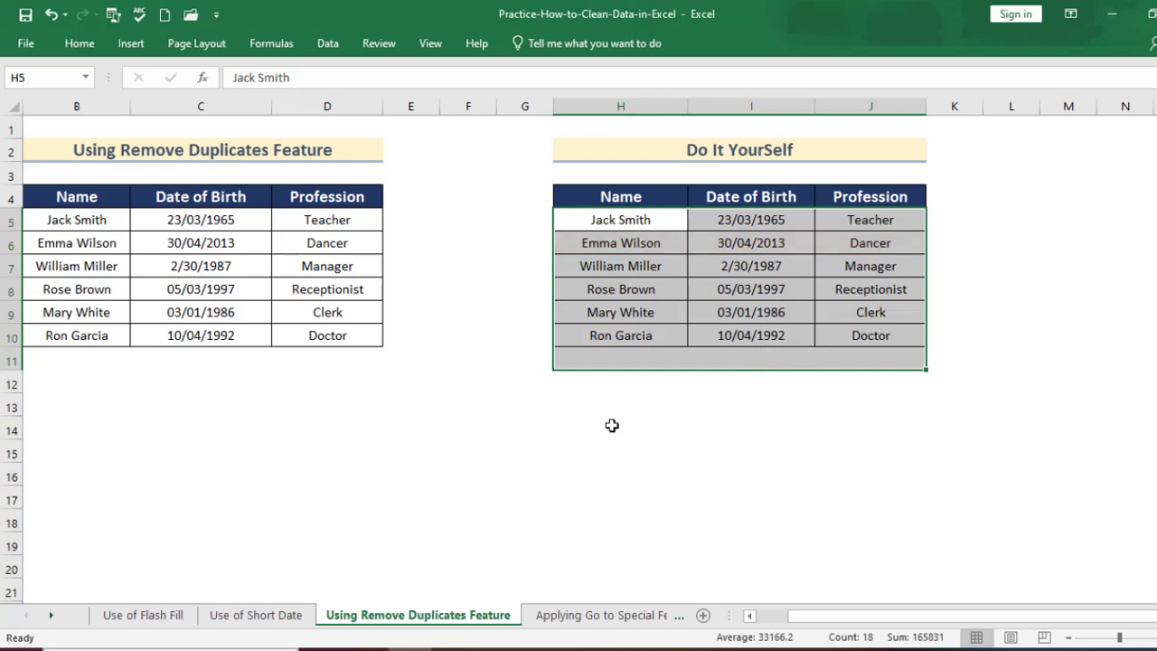
{"action": "left_click", "coordinate": [607, 479]}
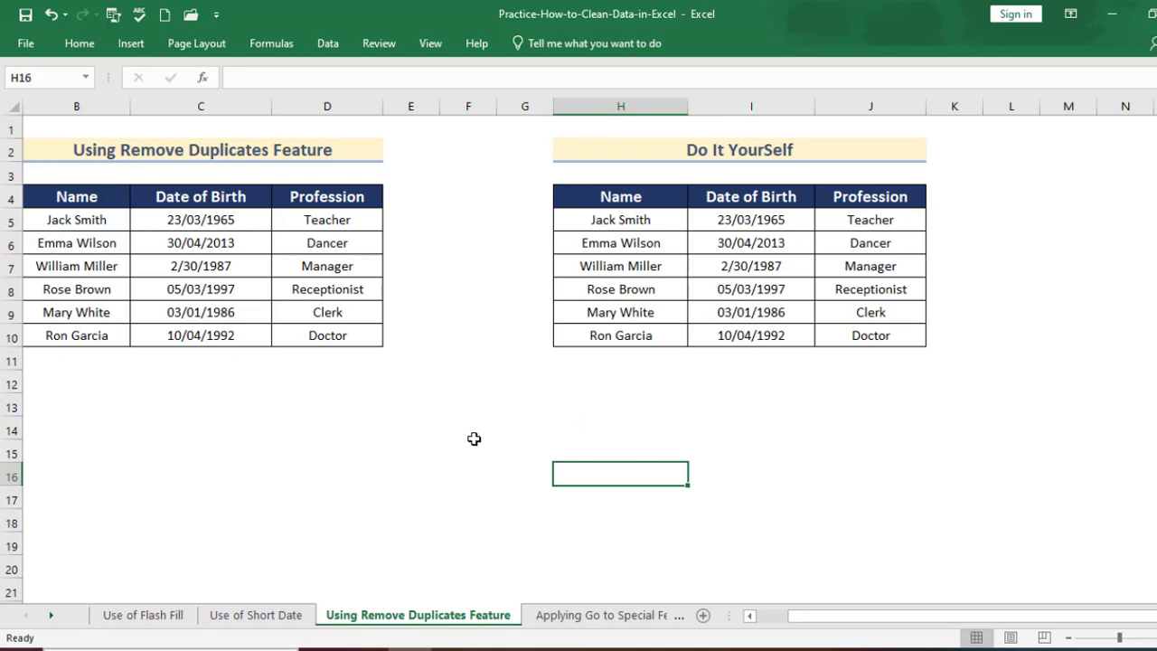
On the Applying Go to Special Feature sheet, change the fill of the selected Profession cell K7 to a dark gold theme colour.
{"action": "left_click", "coordinate": [597, 622]}
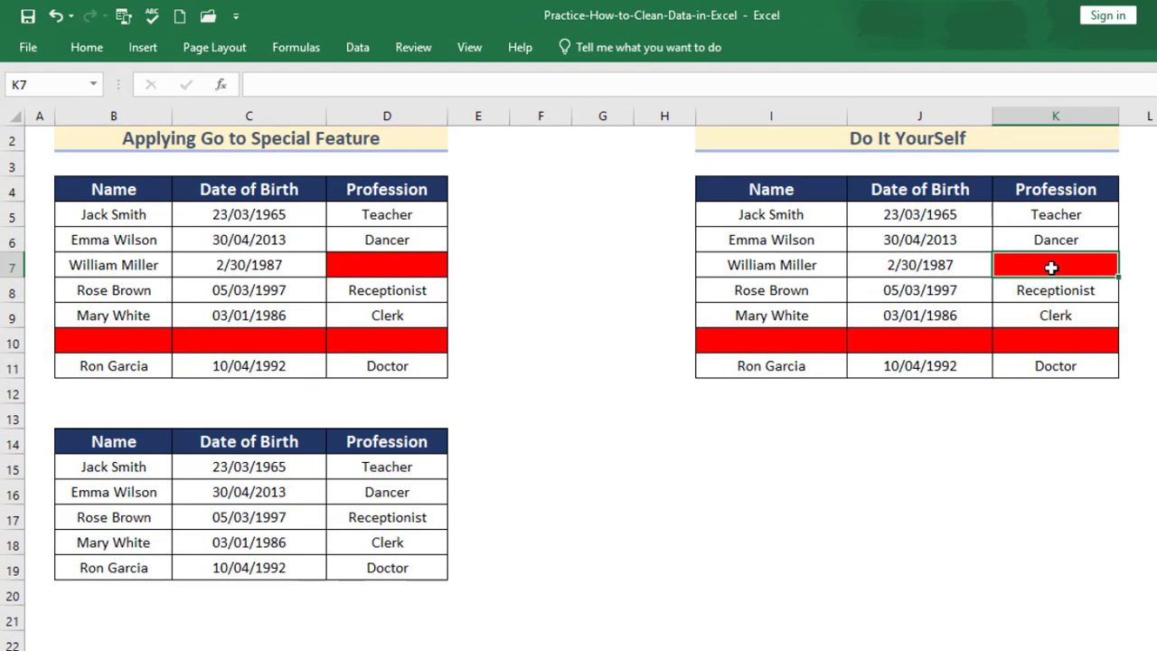
{"action": "left_click", "coordinate": [87, 48]}
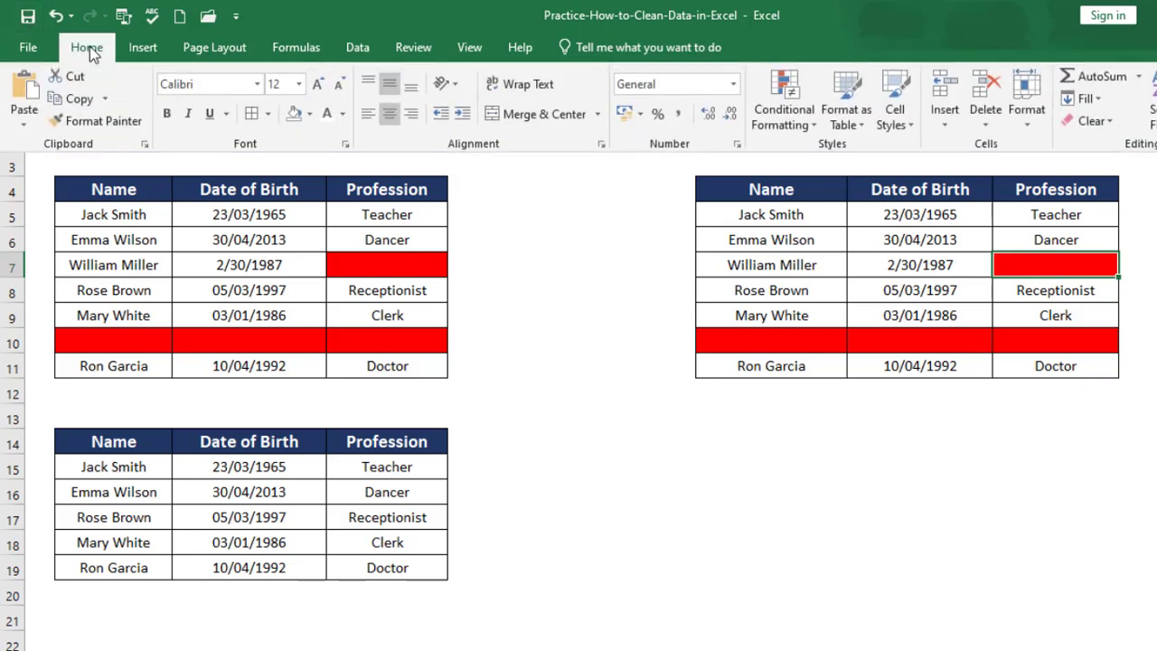
{"action": "left_click", "coordinate": [310, 115]}
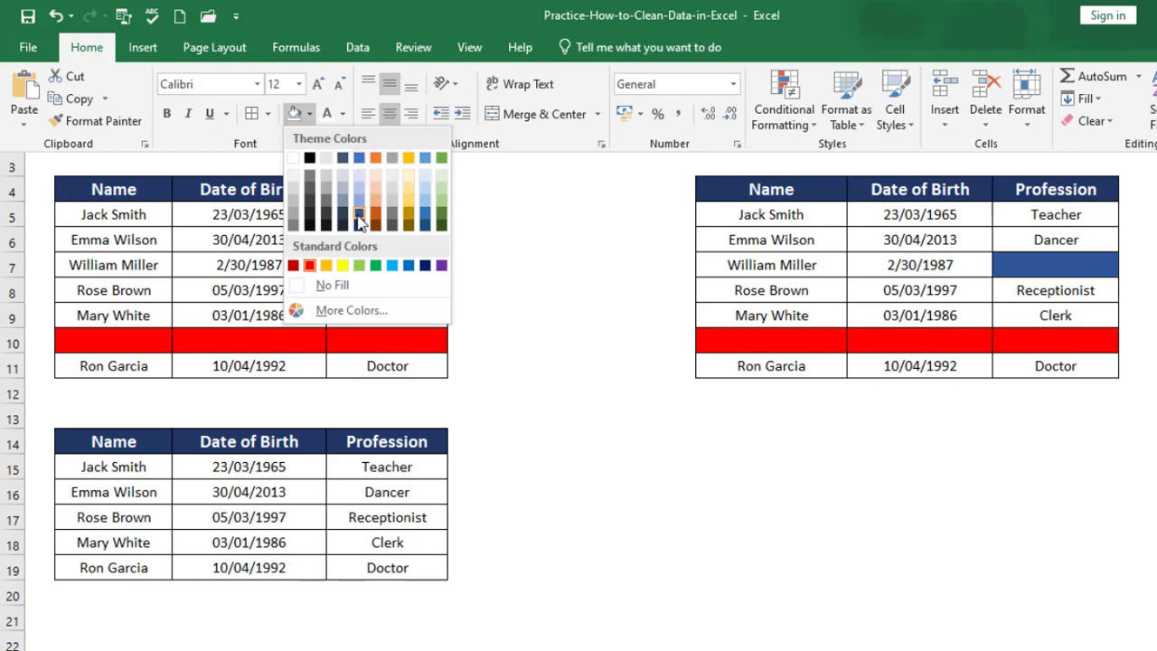
{"action": "left_click", "coordinate": [408, 215]}
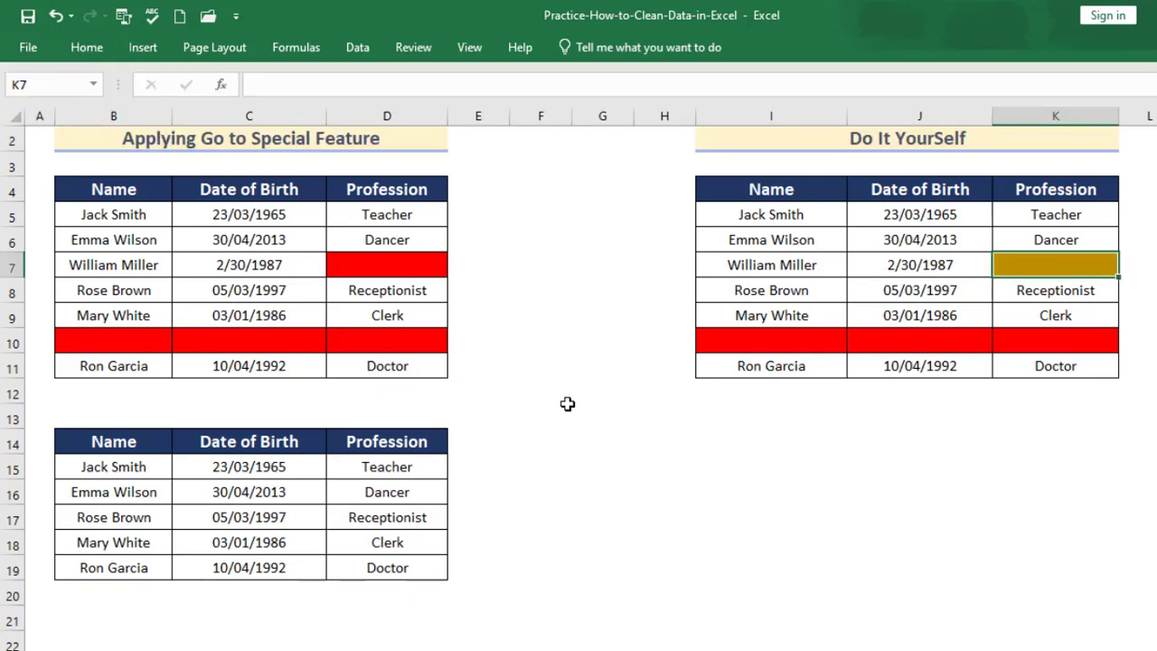
{"action": "left_click", "coordinate": [657, 443]}
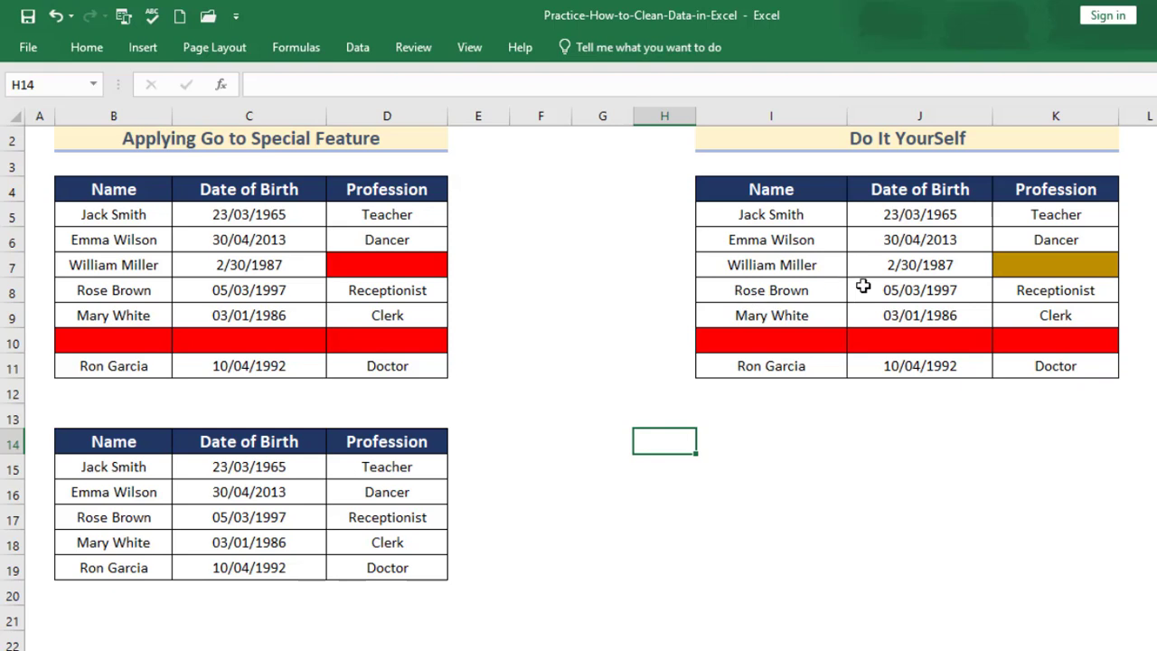
Select only the blank cells within the Do It Yourself table using Go To Special with Blanks.
{"action": "left_click_drag", "start_coordinate": [706, 217], "coordinate": [1029, 366]}
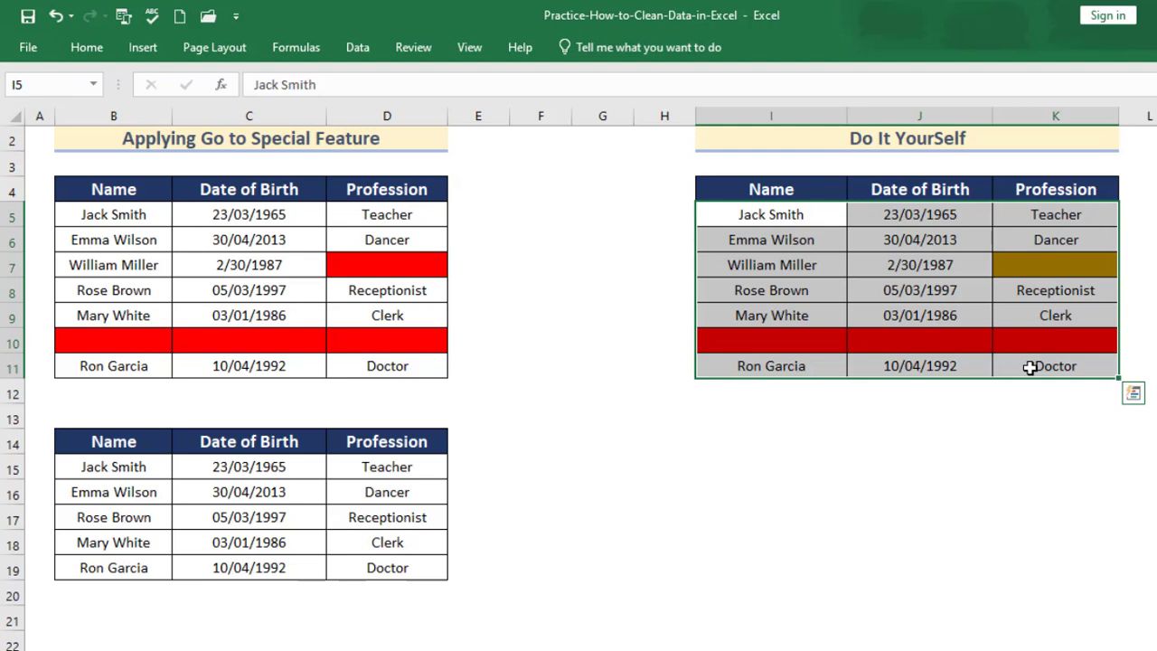
{"action": "key", "text": "F5"}
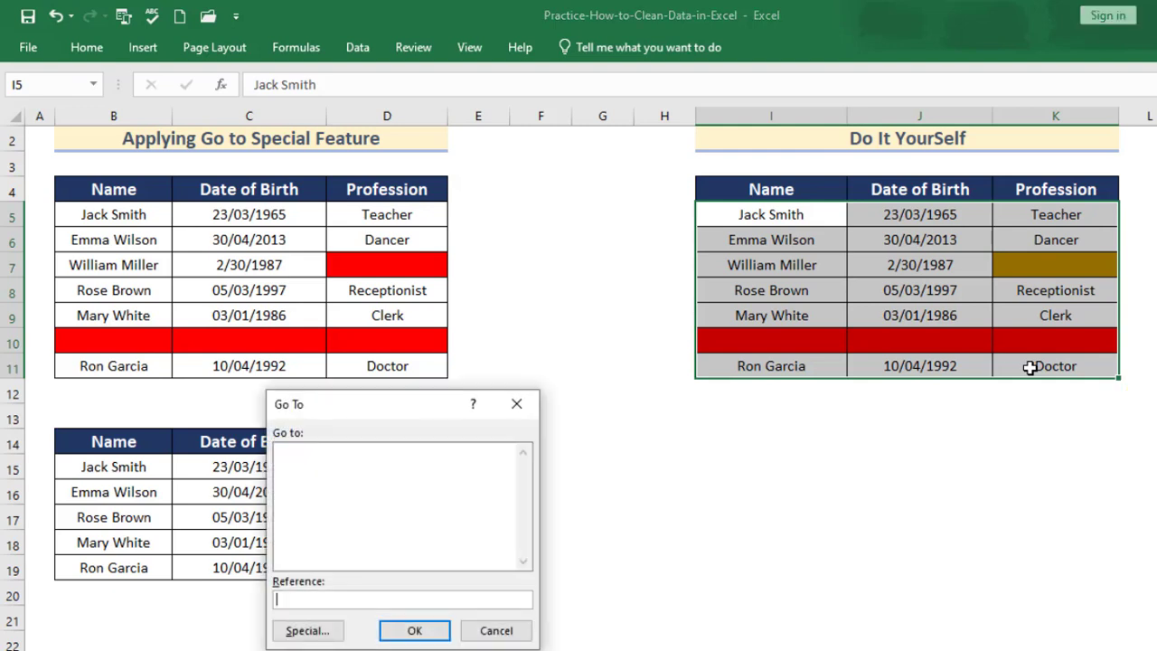
{"action": "left_click_drag", "start_coordinate": [413, 408], "coordinate": [736, 418]}
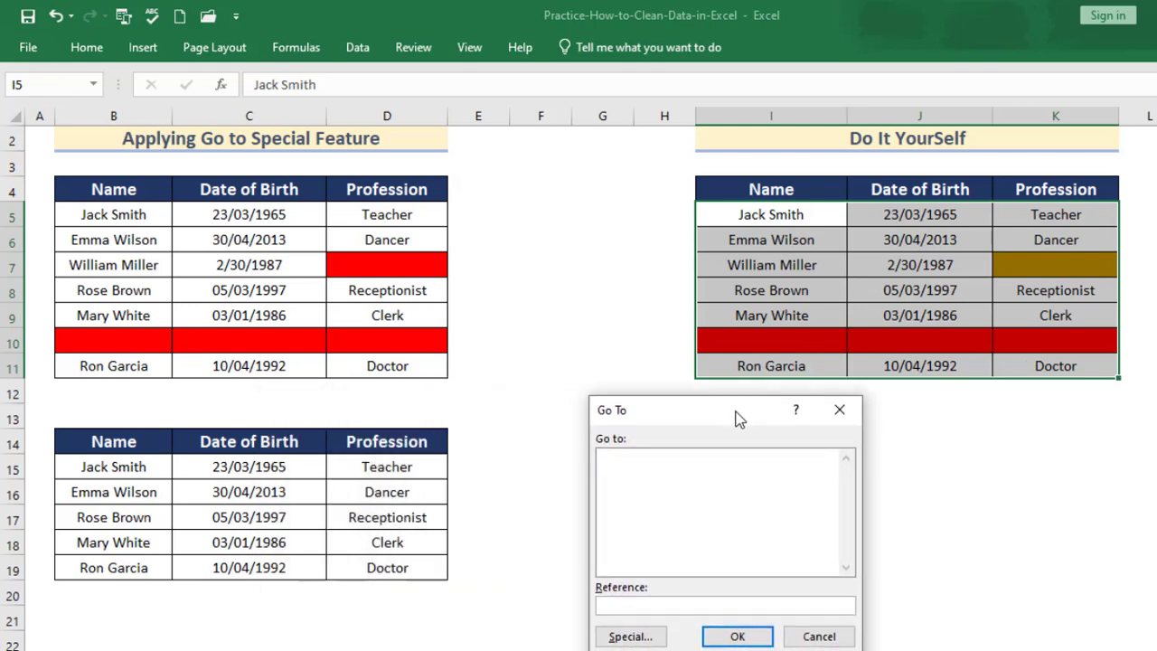
{"action": "left_click", "coordinate": [631, 636]}
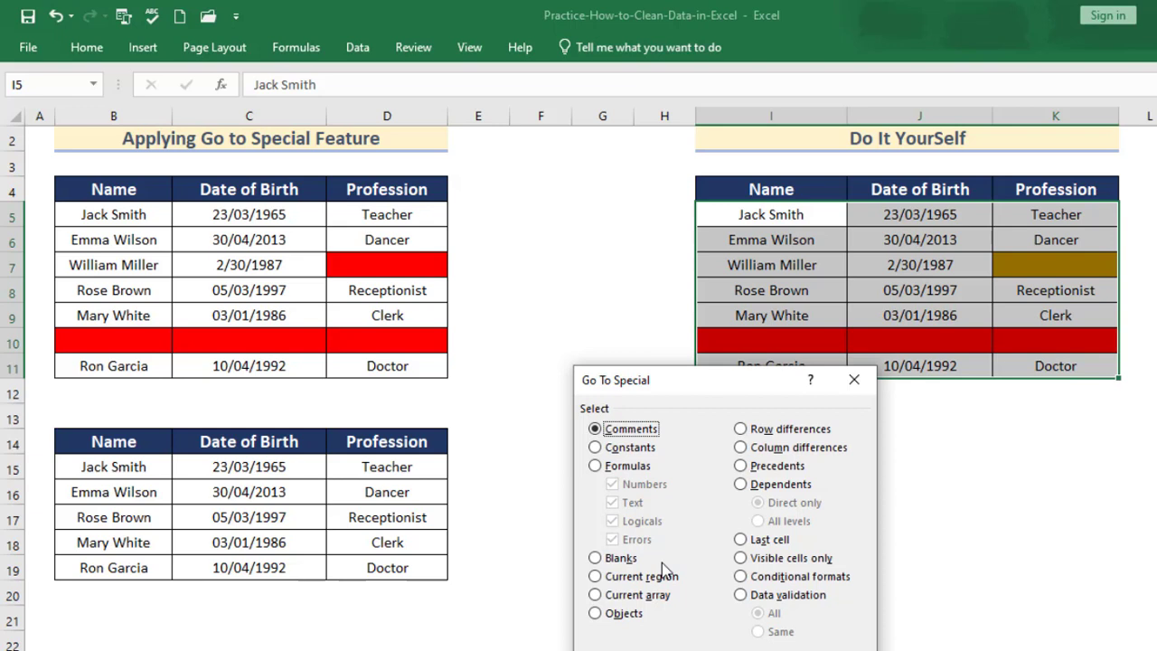
{"action": "left_click", "coordinate": [596, 558]}
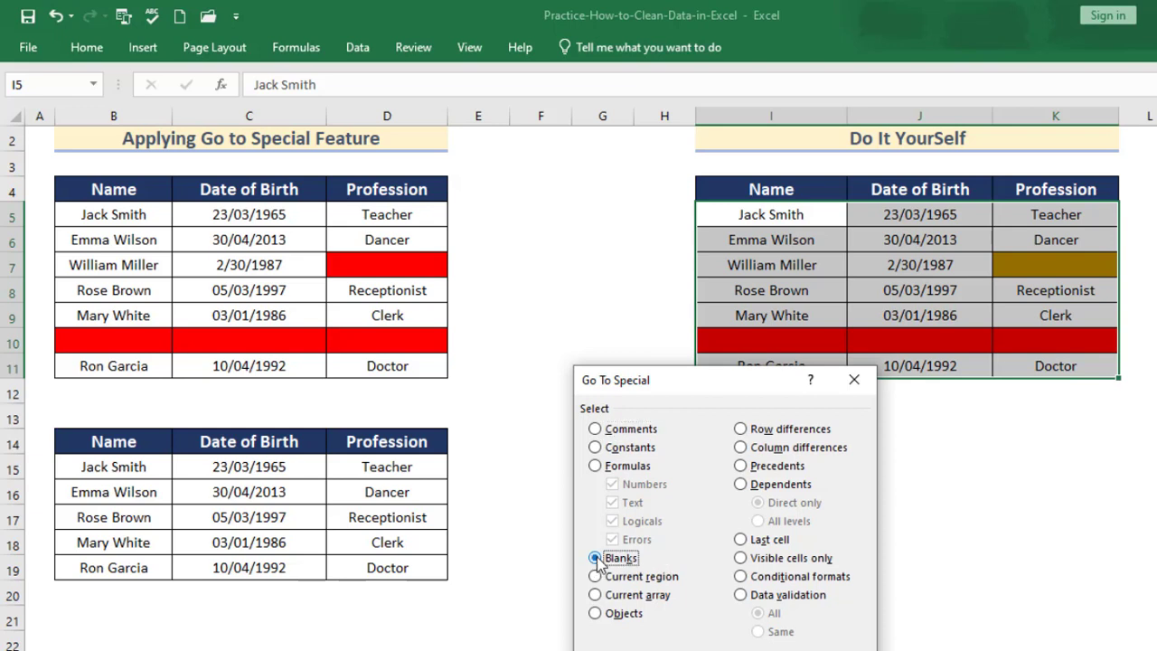
{"action": "key", "text": "Return"}
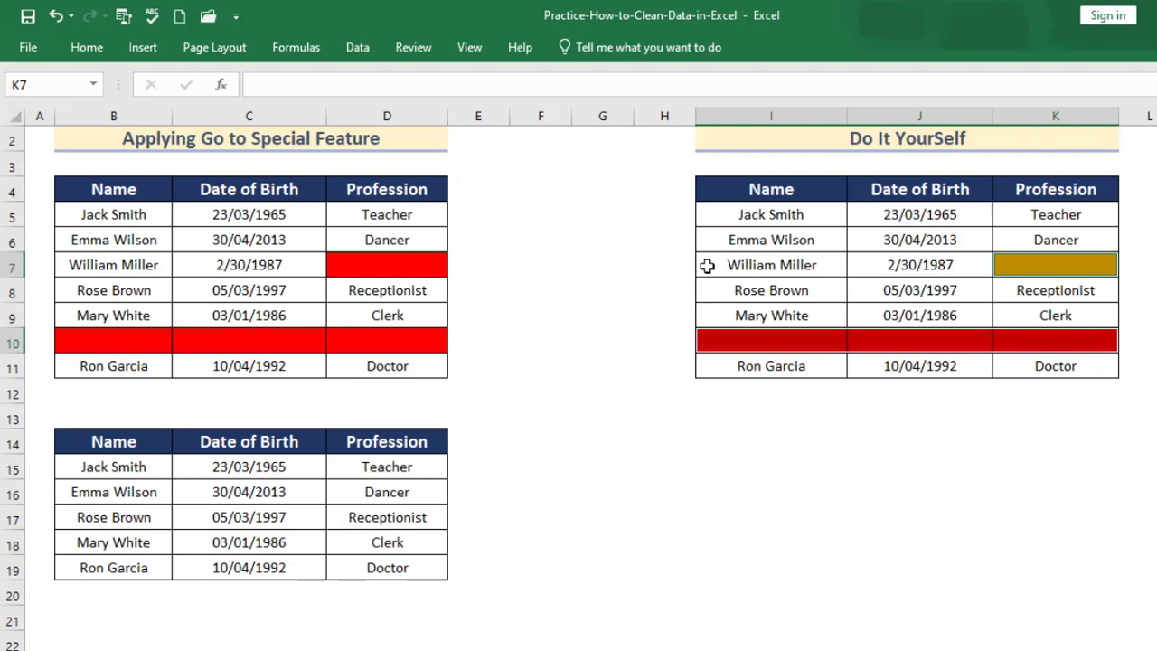
Delete the entire rows containing the selected blank cells.
{"action": "key", "text": "ctrl+minus"}
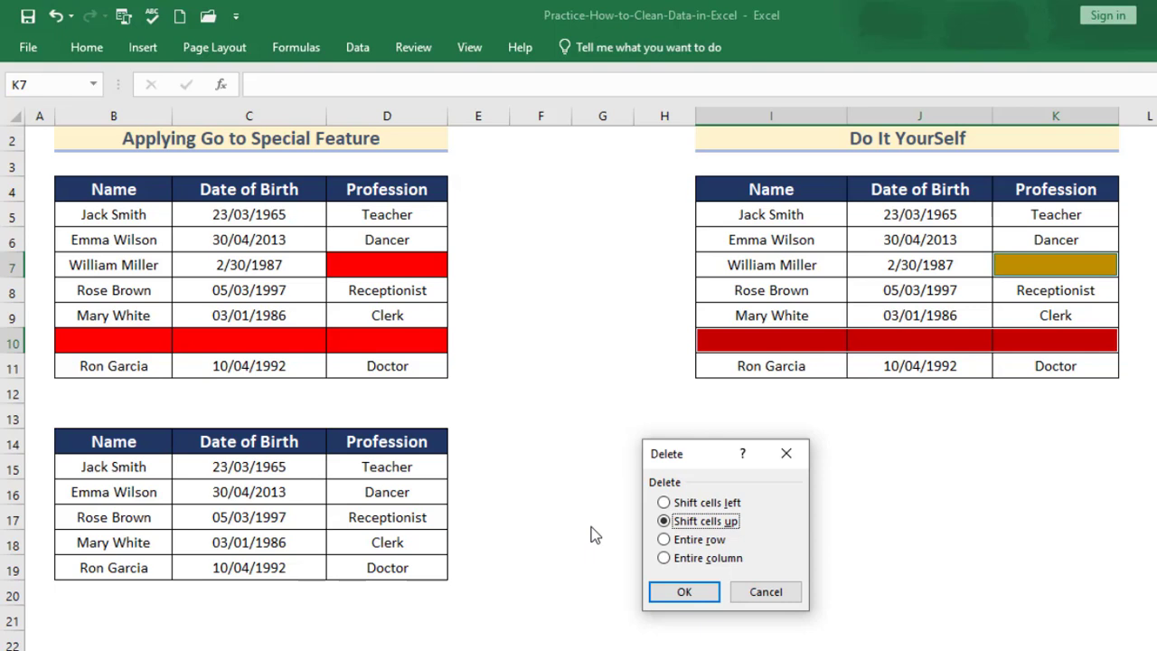
{"action": "left_click", "coordinate": [665, 540]}
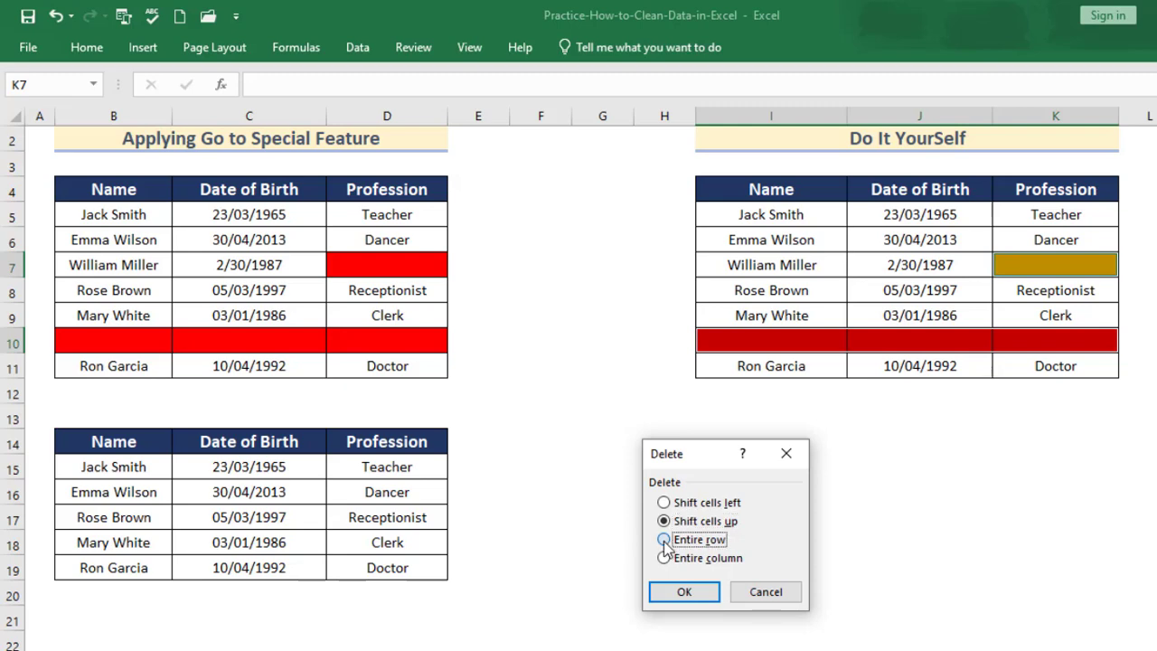